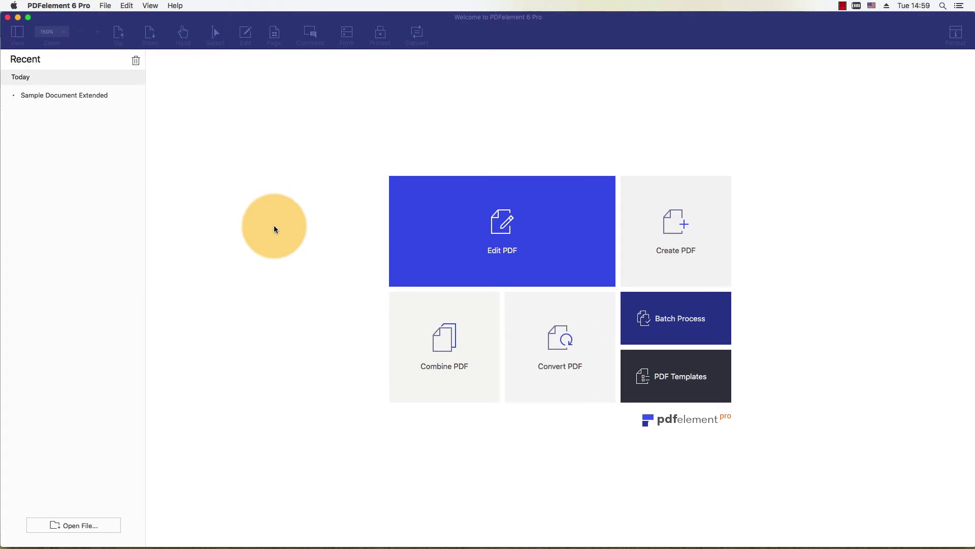
Open Sample Document Extended.pdf from Recent and display it in Two Page View.
{"action": "left_click", "coordinate": [98, 100]}
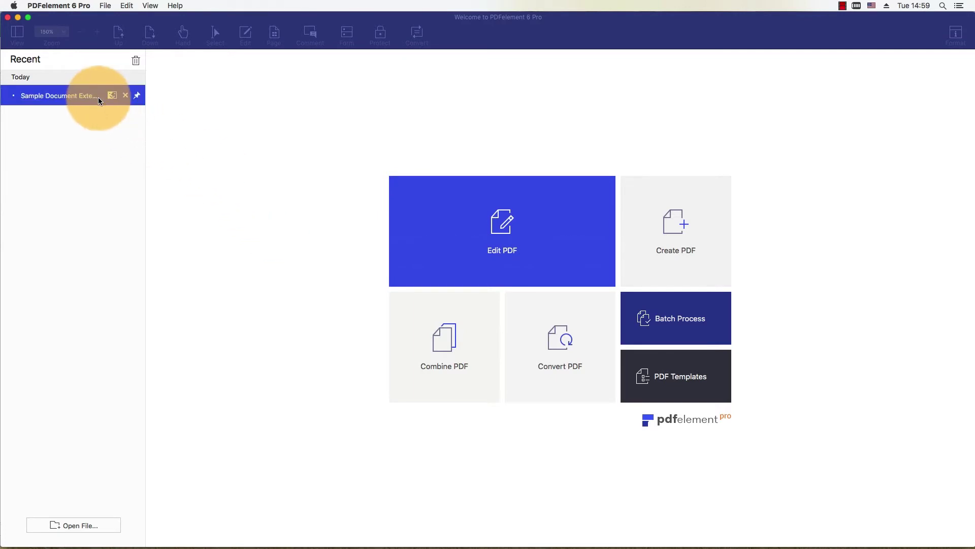
{"action": "left_click", "coordinate": [97, 96]}
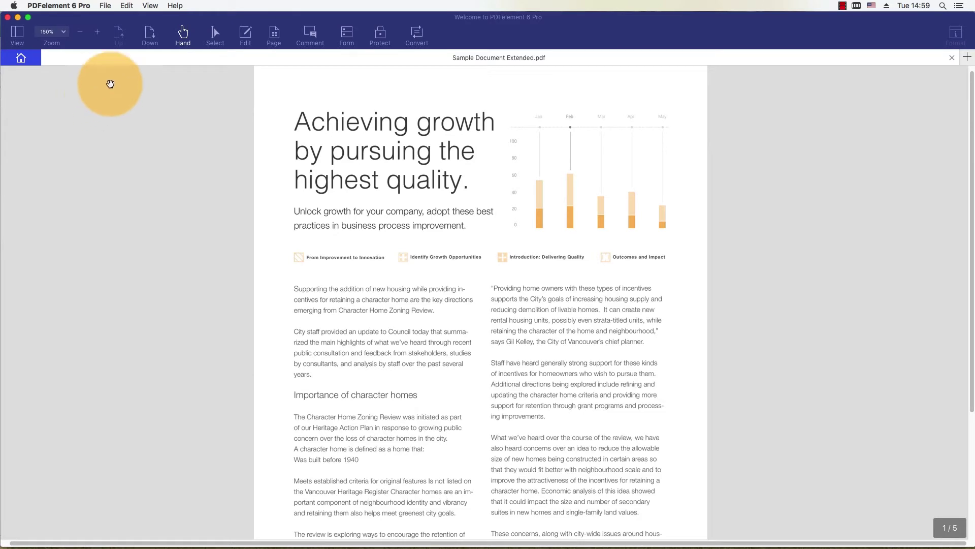
{"action": "left_click", "coordinate": [150, 8]}
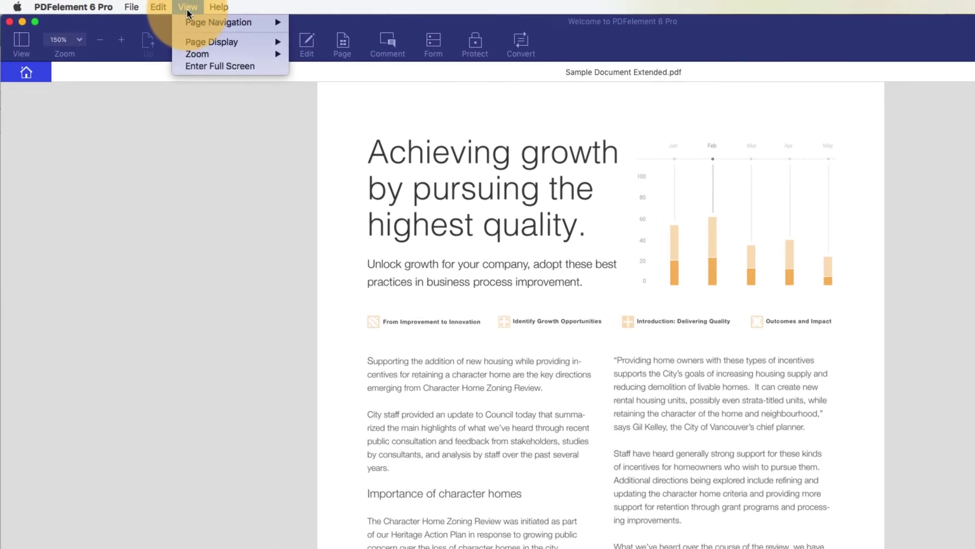
{"action": "mouse_move", "coordinate": [212, 41]}
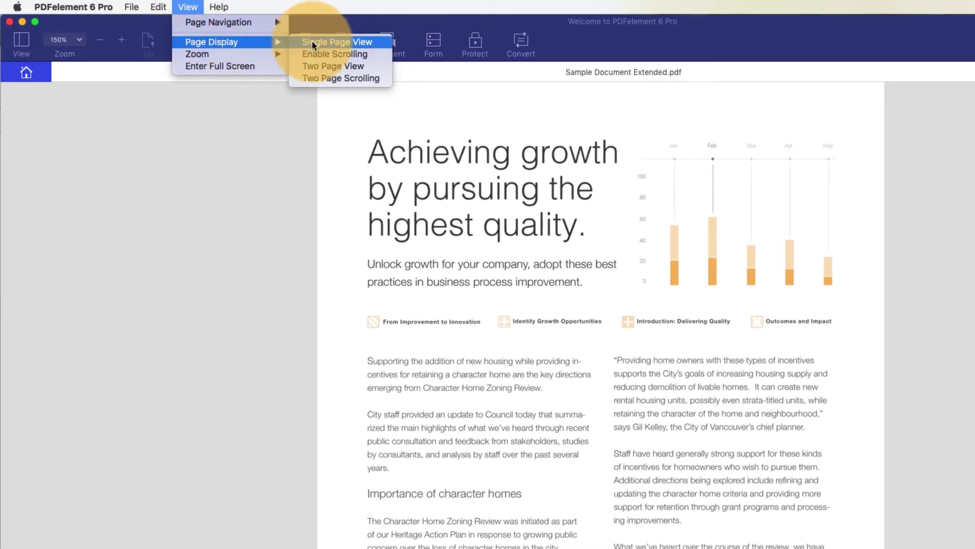
{"action": "left_click", "coordinate": [331, 70]}
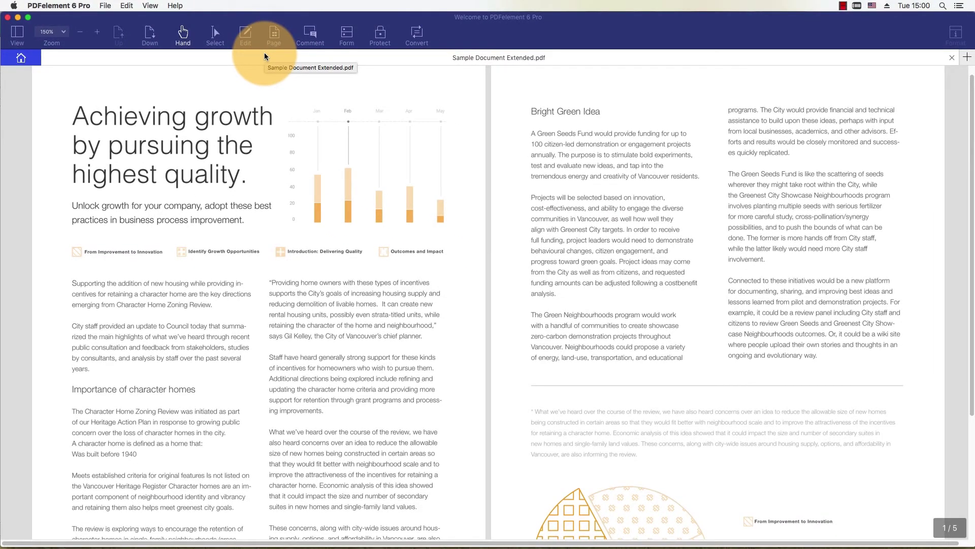
{"action": "left_click", "coordinate": [150, 5]}
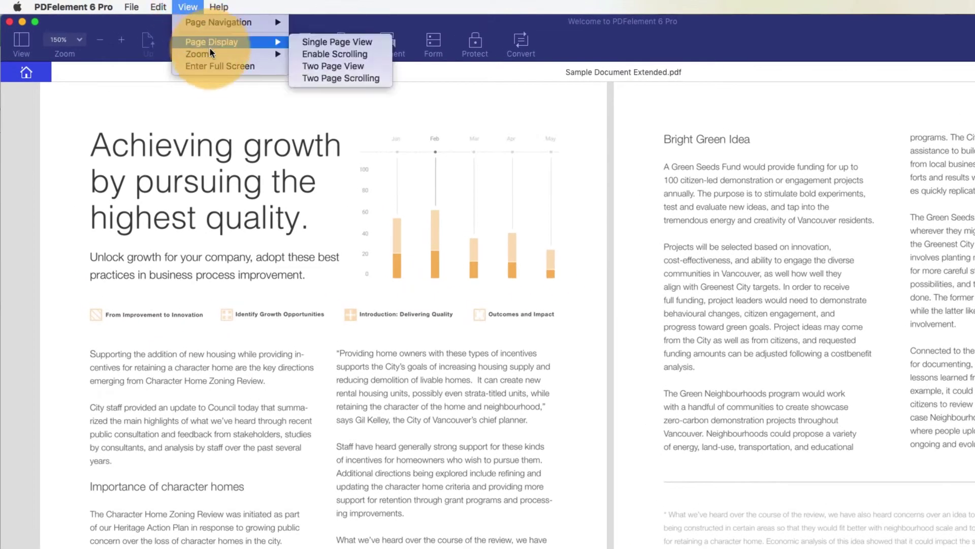
{"action": "mouse_move", "coordinate": [197, 54]}
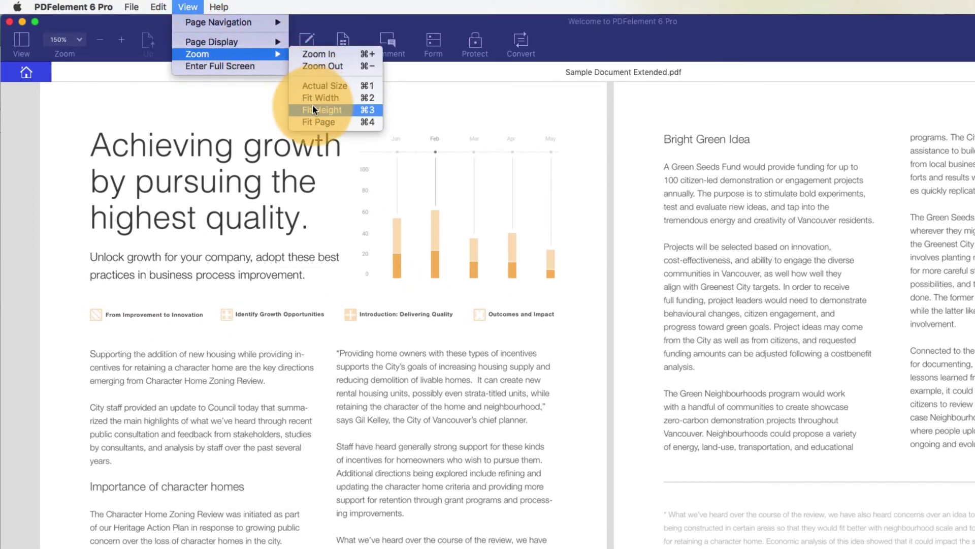
Apply the Fit Page zoom so both pages fit the window height.
{"action": "left_click", "coordinate": [313, 100]}
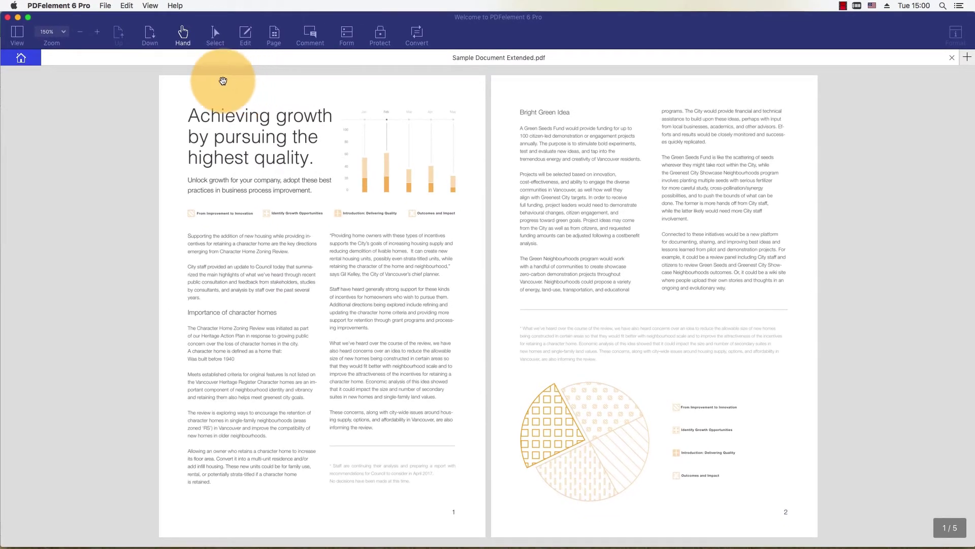
Jump to pages 3 and 4 via the Thumbnails pane, then hide the pane.
{"action": "left_click", "coordinate": [17, 35]}
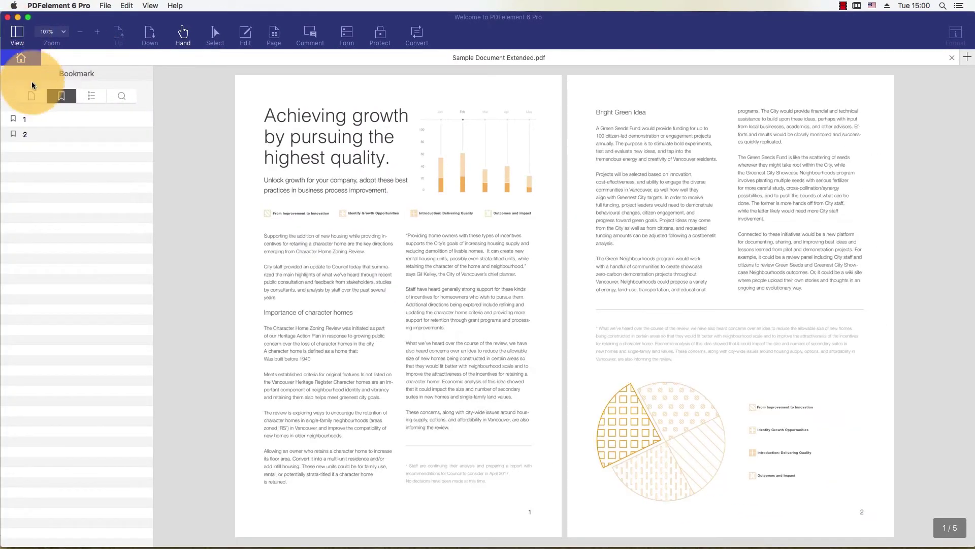
{"action": "left_click", "coordinate": [32, 96]}
{"action": "left_click", "coordinate": [54, 150]}
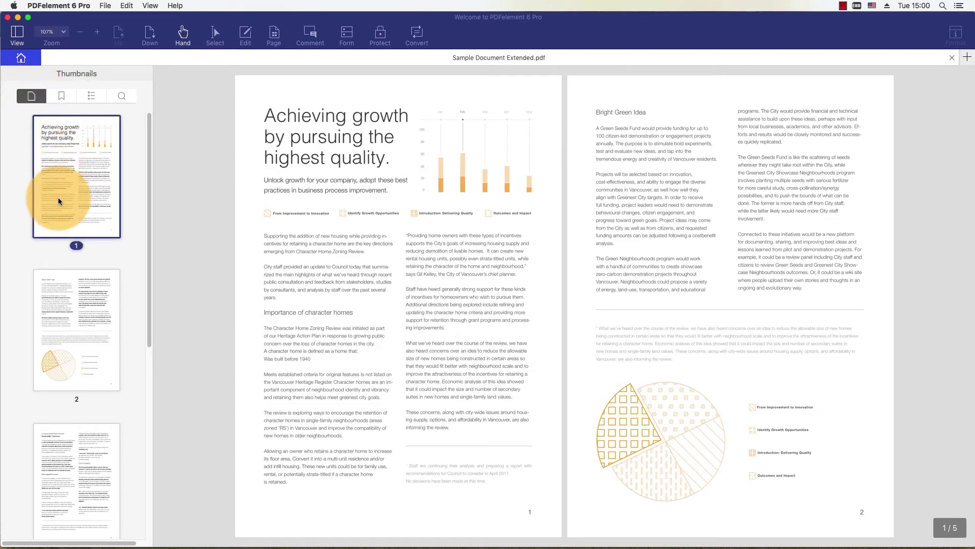
{"action": "left_click", "coordinate": [80, 477]}
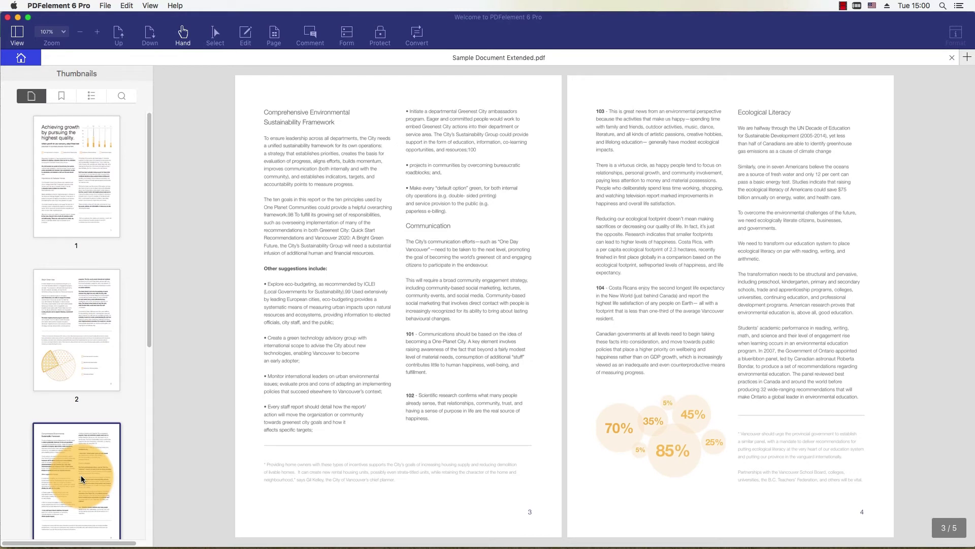
{"action": "left_click", "coordinate": [13, 40]}
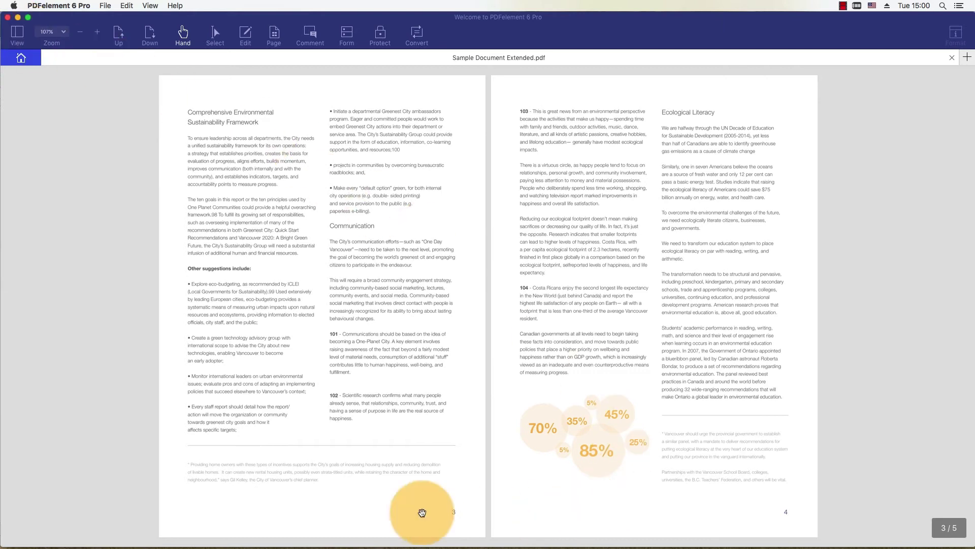